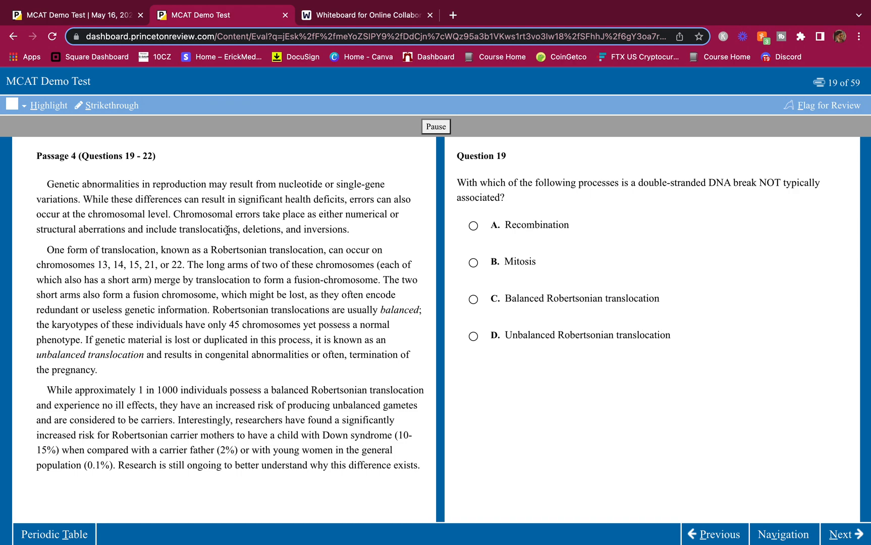
- Read through the Passage 4 text, highlighting it while reading
{"action": "mouse_move", "coordinate": [40, 178]}
{"action": "left_mouse_down"}
{"action": "mouse_move", "coordinate": [371, 462]}
{"action": "mouse_move", "coordinate": [419, 485]}
{"action": "left_mouse_up"}
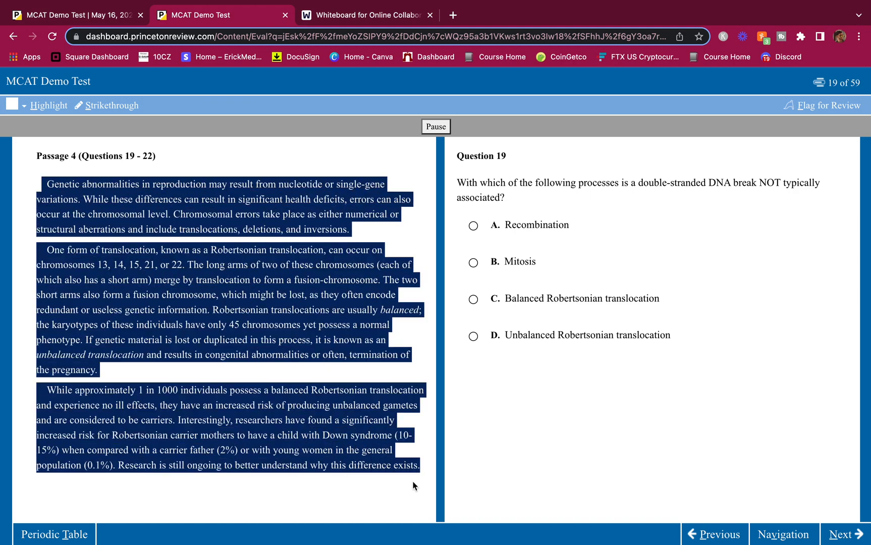
{"action": "left_click", "coordinate": [392, 451]}
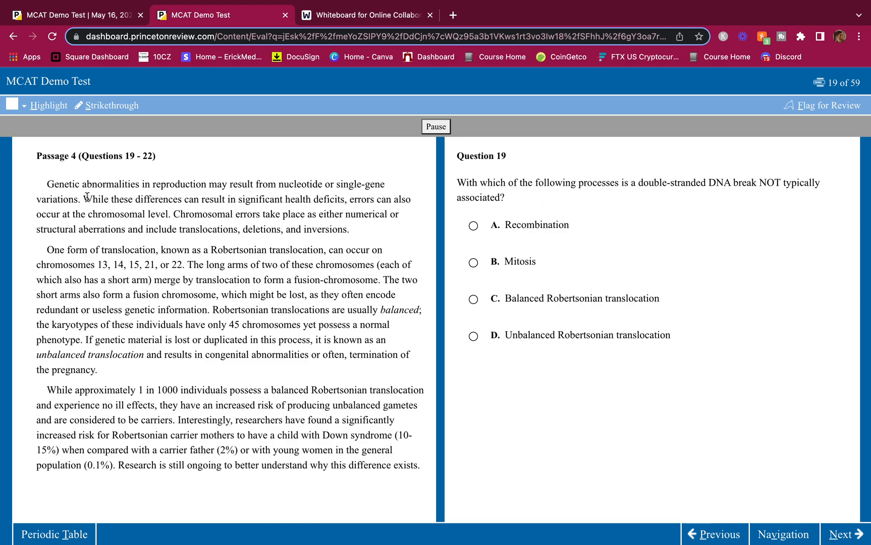
{"action": "left_click_drag", "start_coordinate": [41, 183], "coordinate": [410, 468]}
{"action": "left_click", "coordinate": [409, 468]}
- Skim ahead through questions 20–22, then return to question 19
{"action": "left_click", "coordinate": [846, 534]}
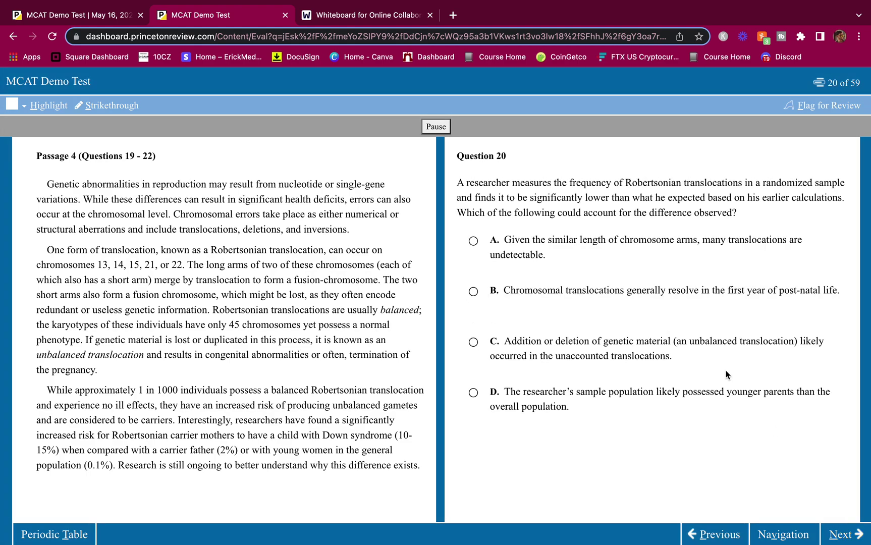
{"action": "left_click", "coordinate": [846, 534]}
{"action": "left_click", "coordinate": [851, 530]}
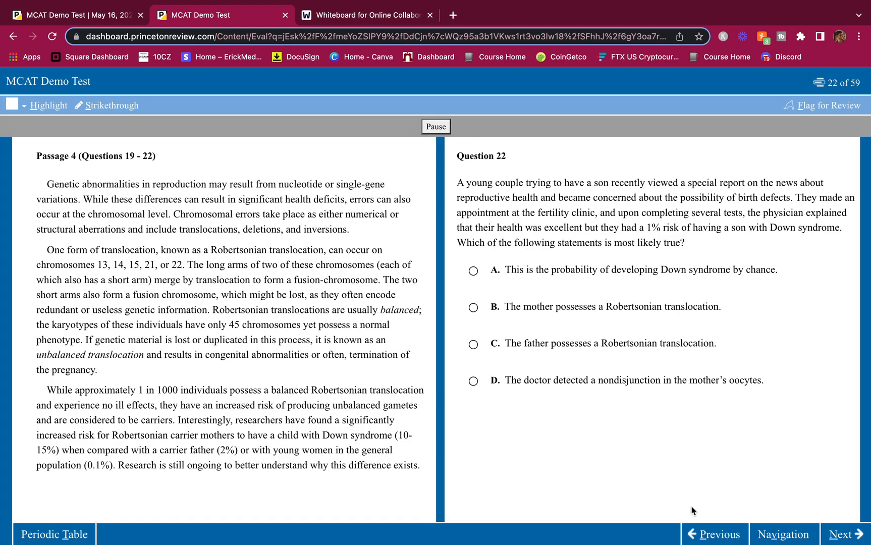
{"action": "left_click", "coordinate": [707, 533]}
{"action": "left_click", "coordinate": [707, 532]}
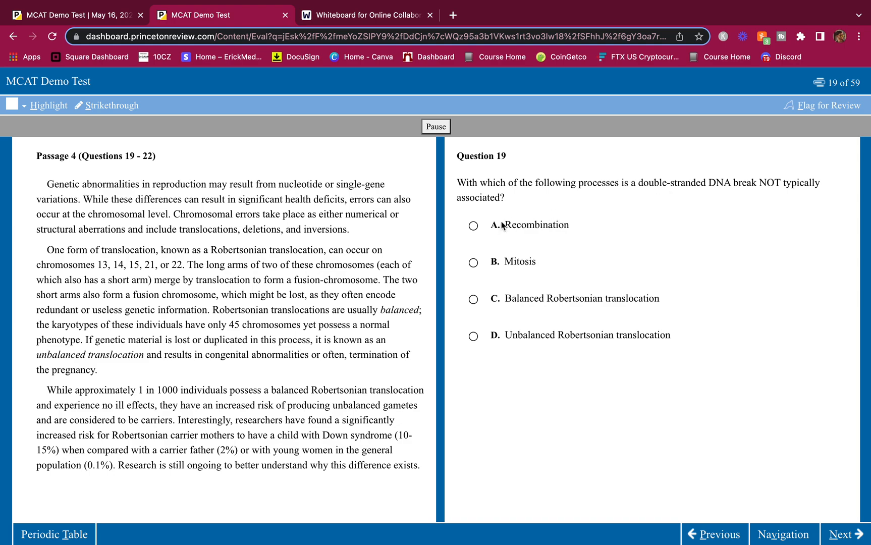
- Strike through Recombination, answer question 19 with Mitosis, and advance to question 20
{"action": "left_click_drag", "start_coordinate": [504, 225], "coordinate": [569, 225]}
{"action": "left_click", "coordinate": [111, 105]}
{"action": "left_click", "coordinate": [501, 261]}
{"action": "left_click_drag", "start_coordinate": [504, 299], "coordinate": [694, 344]}
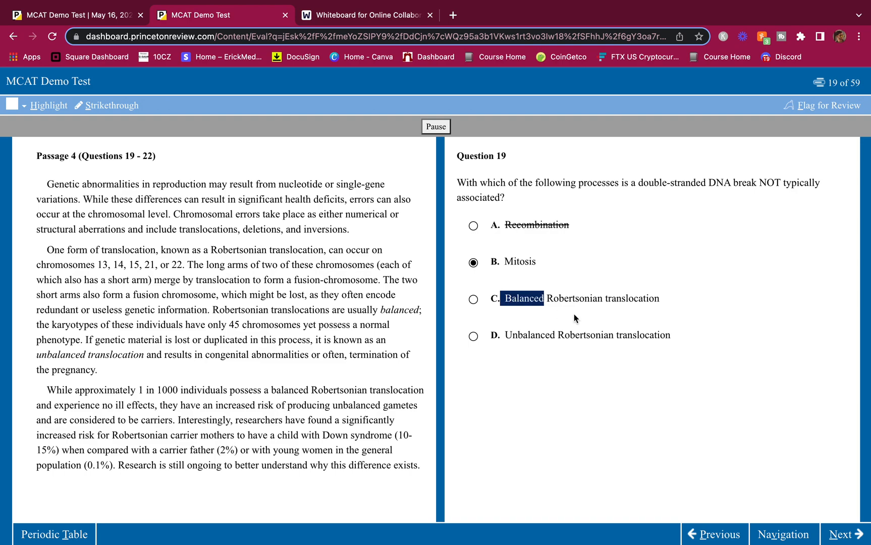
{"action": "left_click", "coordinate": [203, 131]}
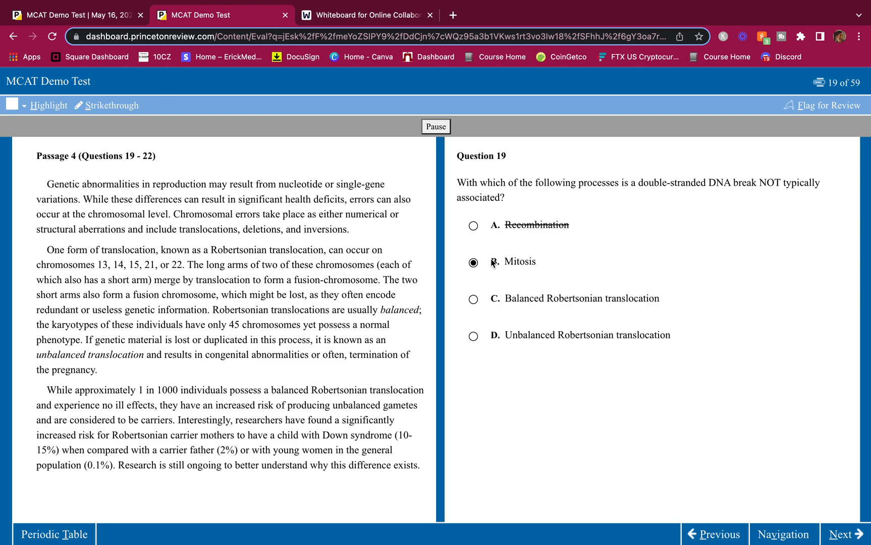
{"action": "left_click", "coordinate": [843, 534]}
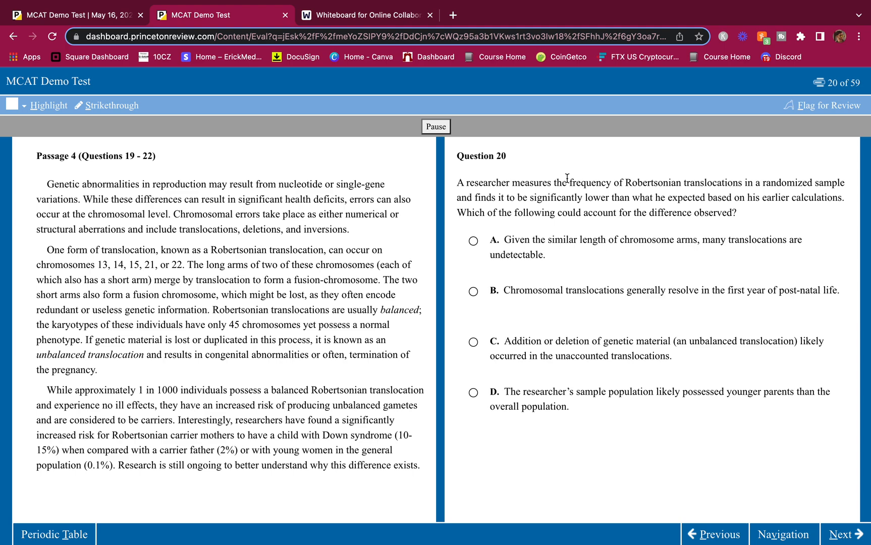
- Strike through answer A of question 20 and switch over to the whiteboard
{"action": "triple_click", "coordinate": [498, 238]}
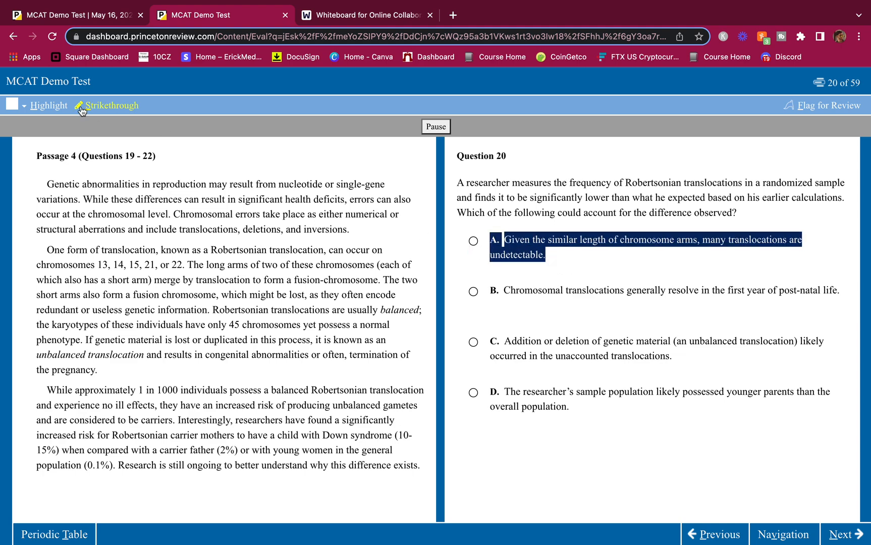
{"action": "left_click", "coordinate": [107, 107]}
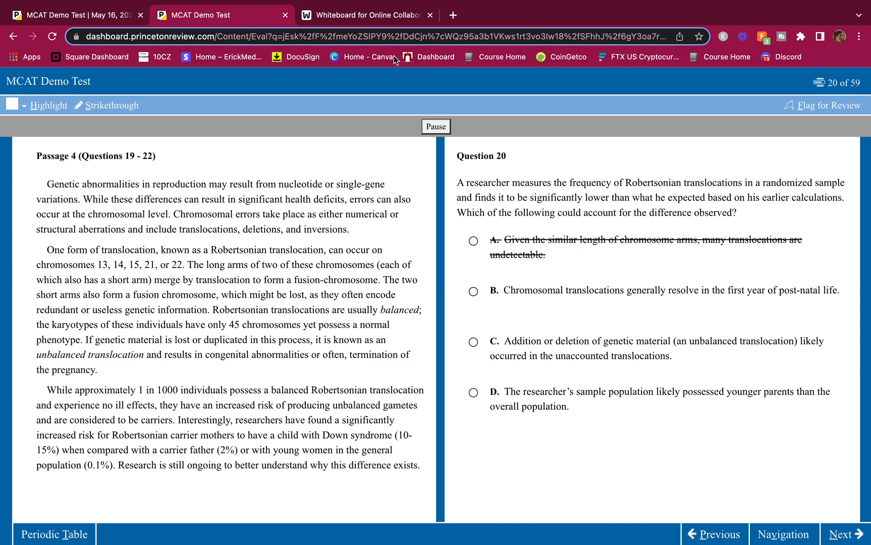
{"action": "left_click", "coordinate": [367, 16]}
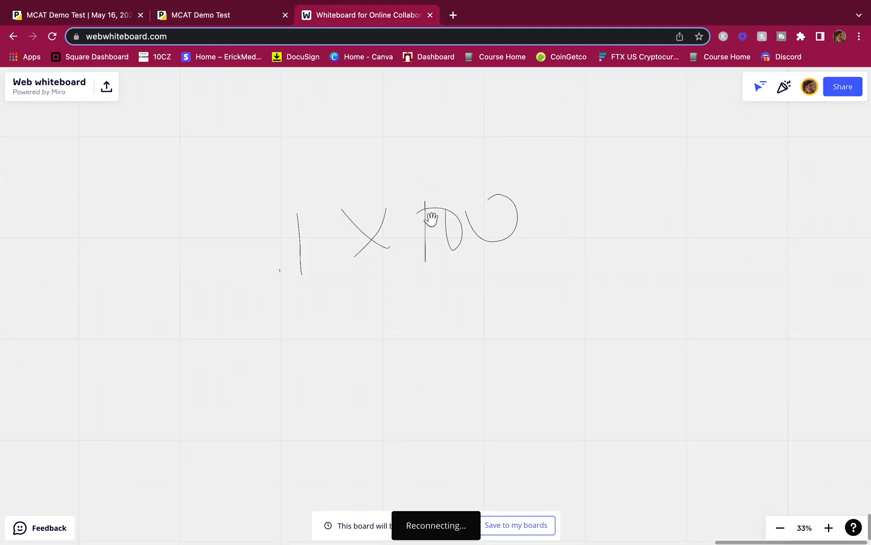
- With the pen tool, sketch two X-shaped chromosomes side by side on the board
{"action": "mouse_move", "coordinate": [433, 320]}
{"action": "left_mouse_down"}
{"action": "mouse_move", "coordinate": [371, 203]}
{"action": "mouse_move", "coordinate": [373, 70]}
{"action": "left_mouse_up"}
{"action": "key", "text": "p"}
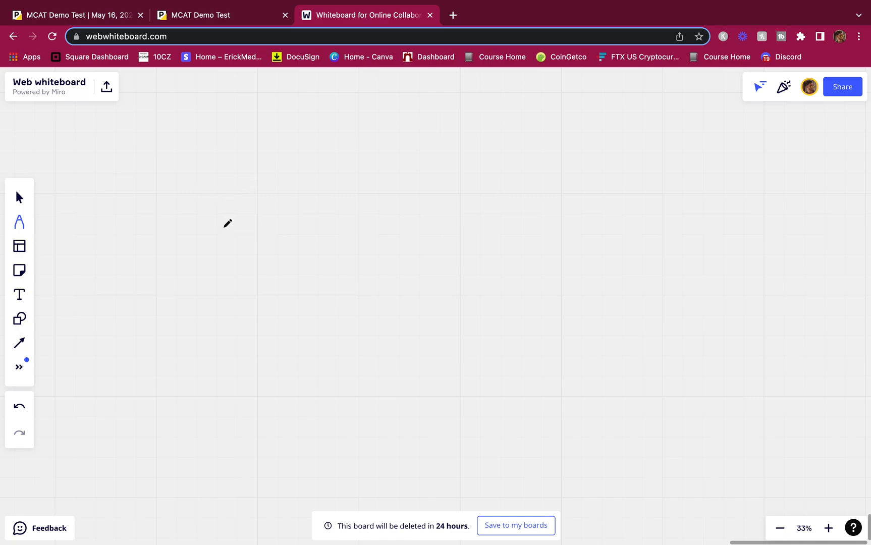
{"action": "left_click_drag", "start_coordinate": [205, 129], "coordinate": [205, 154]}
{"action": "left_click_drag", "start_coordinate": [203, 192], "coordinate": [320, 387]}
{"action": "left_click_drag", "start_coordinate": [177, 347], "coordinate": [336, 145]}
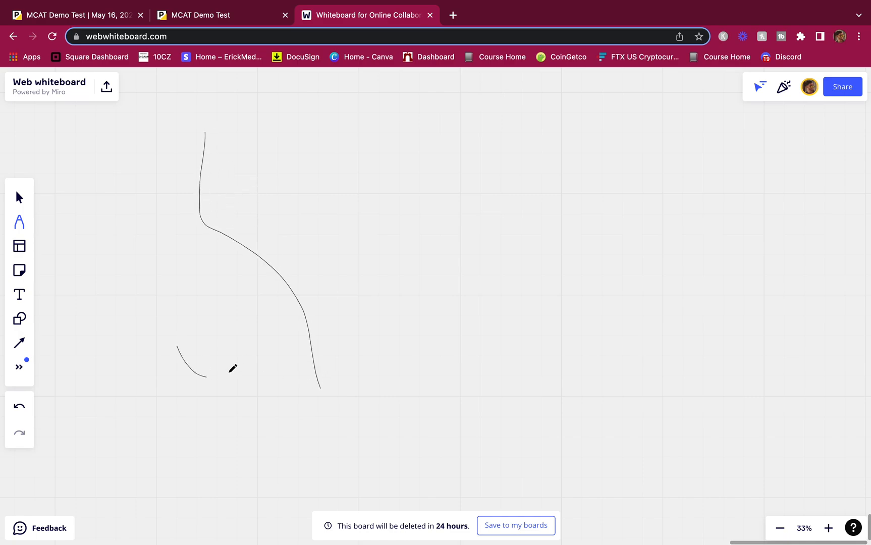
{"action": "left_click_drag", "start_coordinate": [474, 253], "coordinate": [545, 358]}
{"action": "left_click_drag", "start_coordinate": [453, 337], "coordinate": [572, 240]}
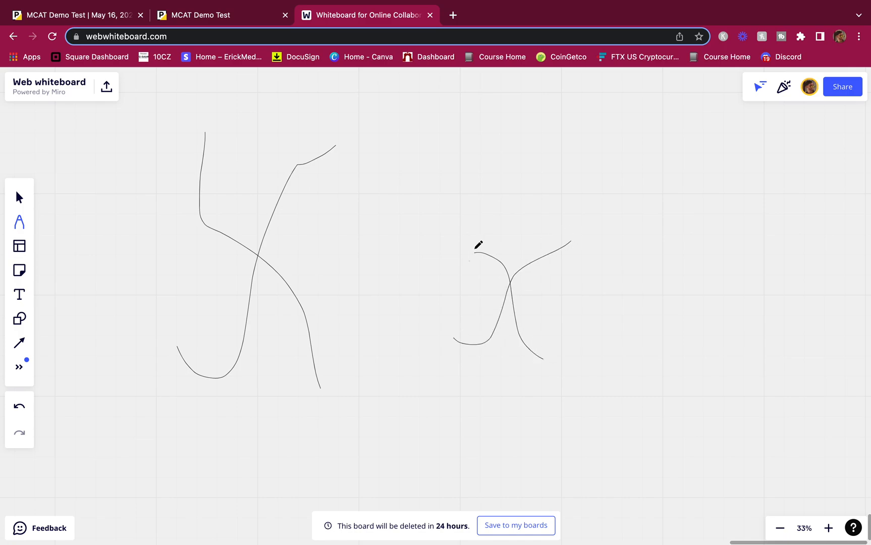
{"action": "mouse_move", "coordinate": [485, 240]}
{"action": "left_mouse_down"}
{"action": "mouse_move", "coordinate": [487, 269]}
{"action": "mouse_move", "coordinate": [476, 239]}
{"action": "mouse_move", "coordinate": [349, 137]}
{"action": "mouse_move", "coordinate": [381, 129]}
{"action": "left_mouse_up"}
{"action": "scroll", "coordinate": [476, 306], "scroll_direction": "right", "scroll_amount": 3}
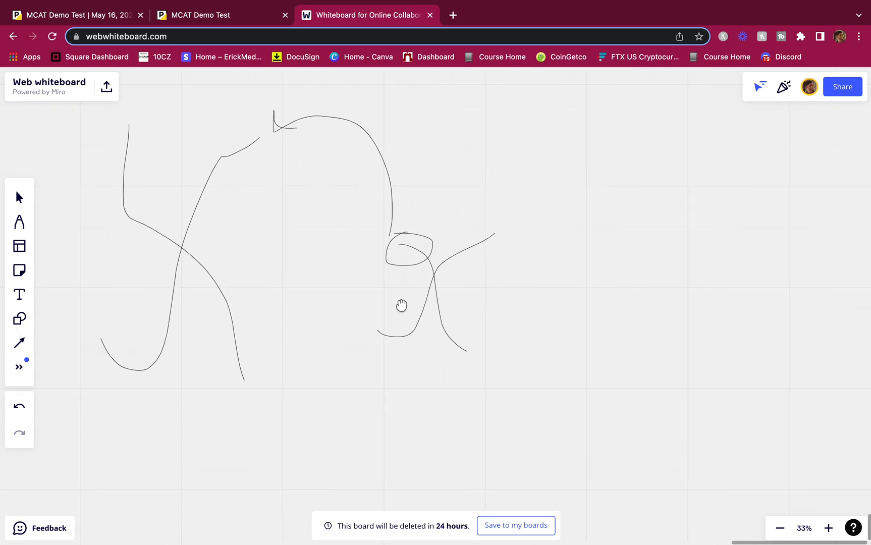
- Draw an arrow to a fused chromosome with a small X beside it, then return to the test
{"action": "left_click_drag", "start_coordinate": [509, 305], "coordinate": [570, 317]}
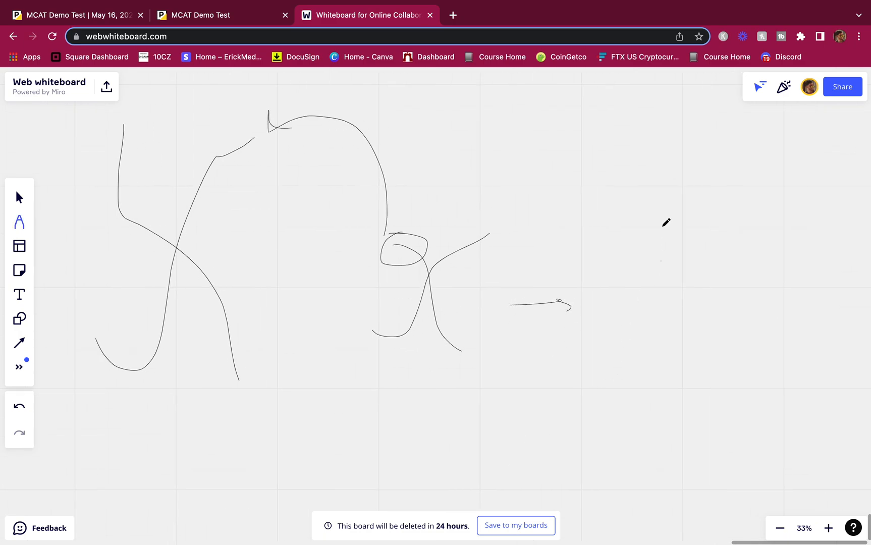
{"action": "left_click_drag", "start_coordinate": [648, 163], "coordinate": [736, 407]}
{"action": "mouse_move", "coordinate": [622, 375]}
{"action": "left_mouse_down"}
{"action": "mouse_move", "coordinate": [748, 181]}
{"action": "mouse_move", "coordinate": [762, 114]}
{"action": "left_mouse_up"}
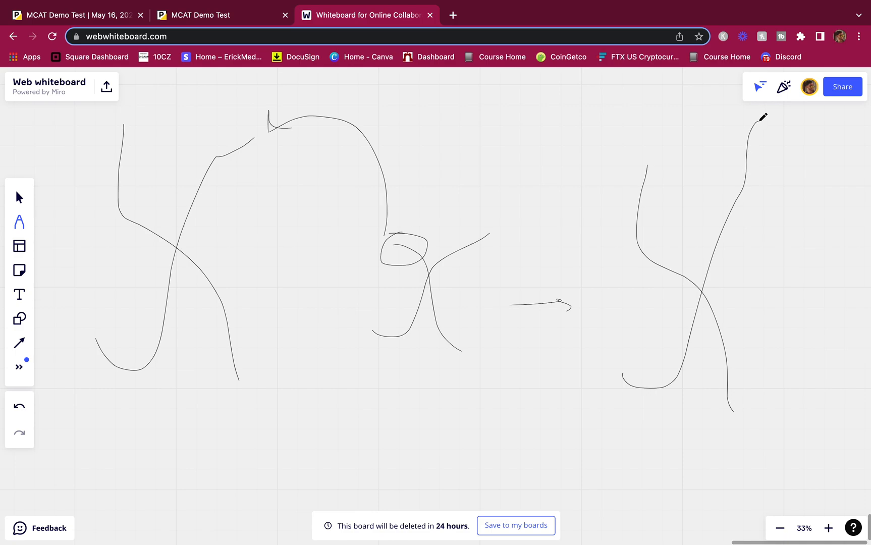
{"action": "left_click_drag", "start_coordinate": [775, 268], "coordinate": [630, 259]}
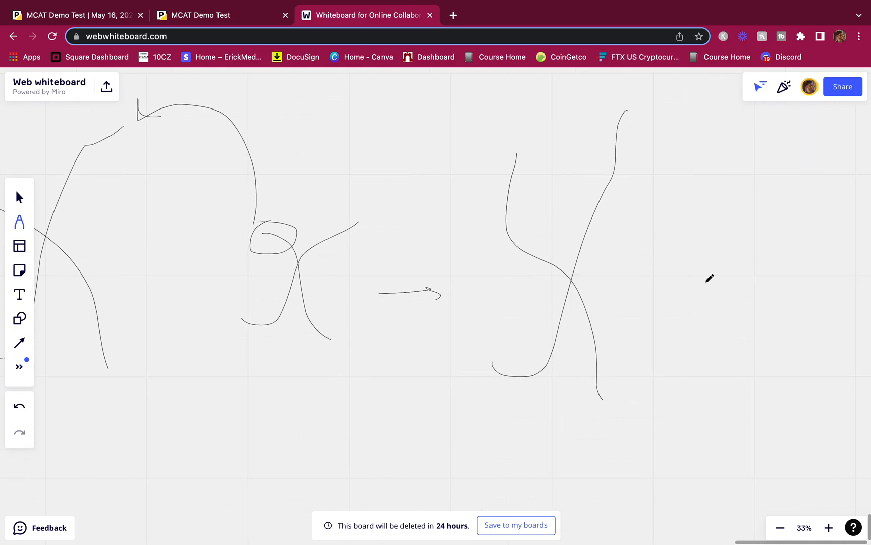
{"action": "left_click_drag", "start_coordinate": [728, 279], "coordinate": [771, 341]}
{"action": "left_click_drag", "start_coordinate": [703, 331], "coordinate": [751, 251]}
{"action": "left_click_drag", "start_coordinate": [574, 383], "coordinate": [450, 411]}
{"action": "left_click_drag", "start_coordinate": [498, 114], "coordinate": [493, 117]}
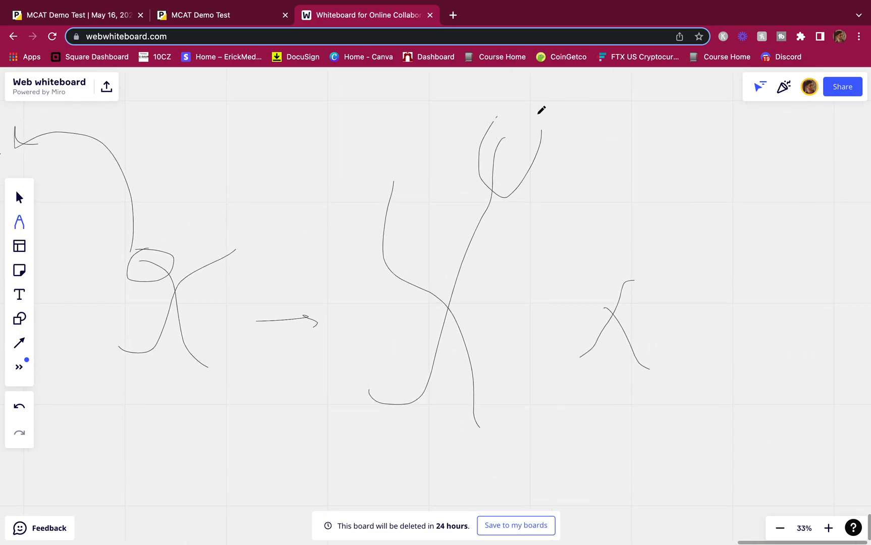
{"action": "left_click_drag", "start_coordinate": [601, 284], "coordinate": [602, 307]}
{"action": "left_click", "coordinate": [201, 15]}
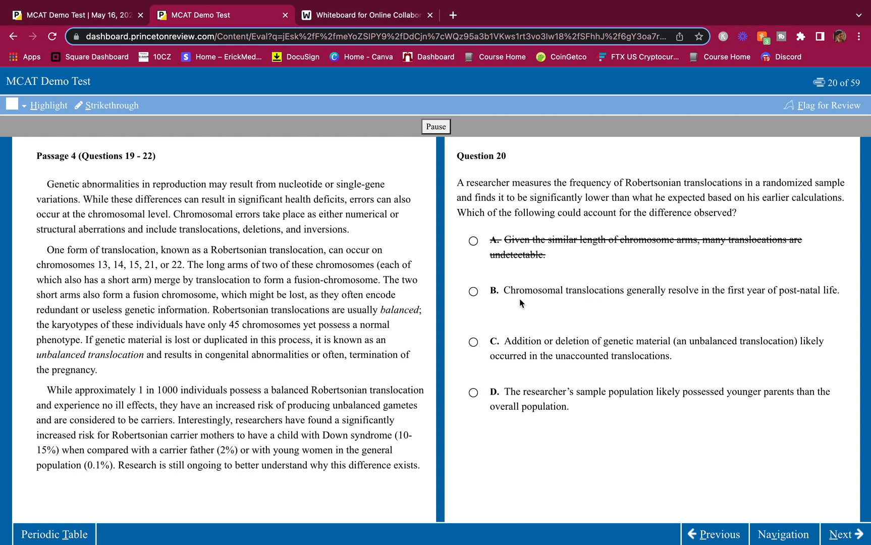
- Strike through answer B and choose C for question 20
{"action": "left_click_drag", "start_coordinate": [503, 295], "coordinate": [842, 290]}
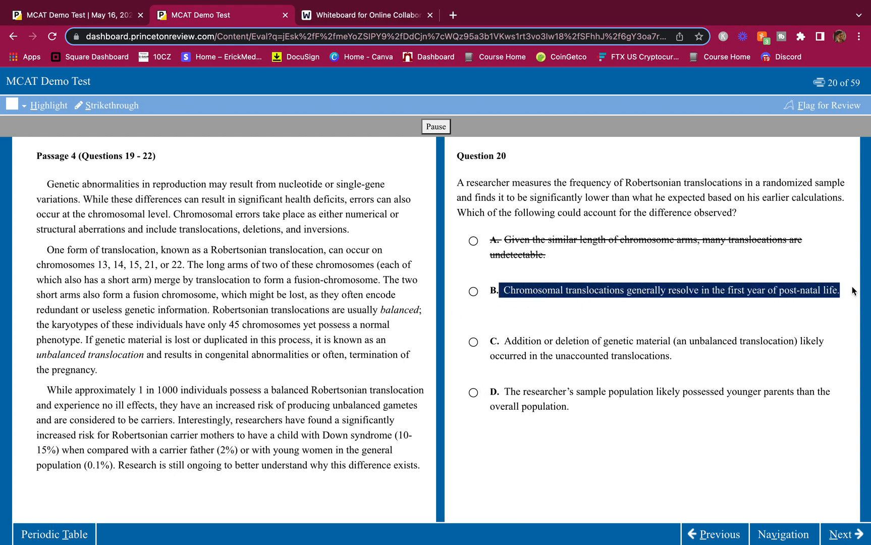
{"action": "left_click", "coordinate": [109, 105]}
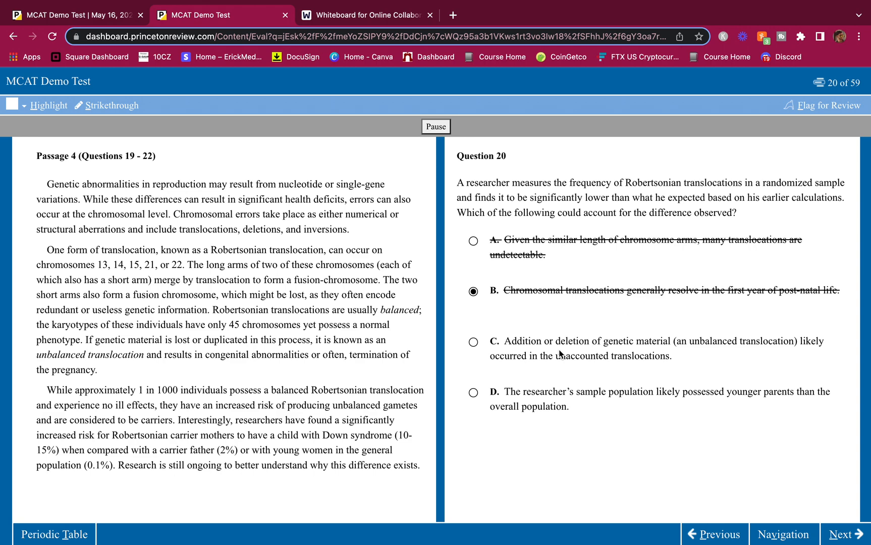
{"action": "left_click", "coordinate": [559, 354]}
- Strike through choice D, keep C, advance to question 21 and choose Southern blot
{"action": "left_click_drag", "start_coordinate": [492, 391], "coordinate": [571, 406]}
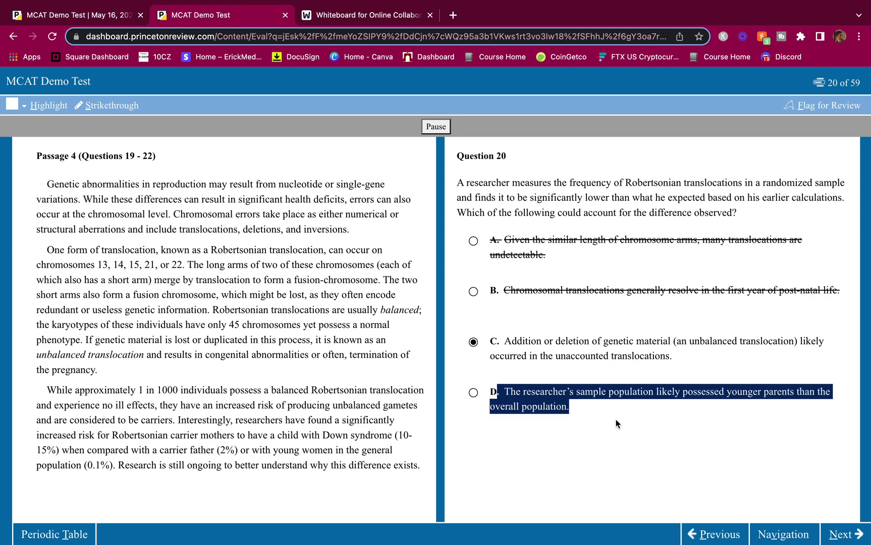
{"action": "left_click", "coordinate": [112, 105]}
{"action": "left_click", "coordinate": [473, 341]}
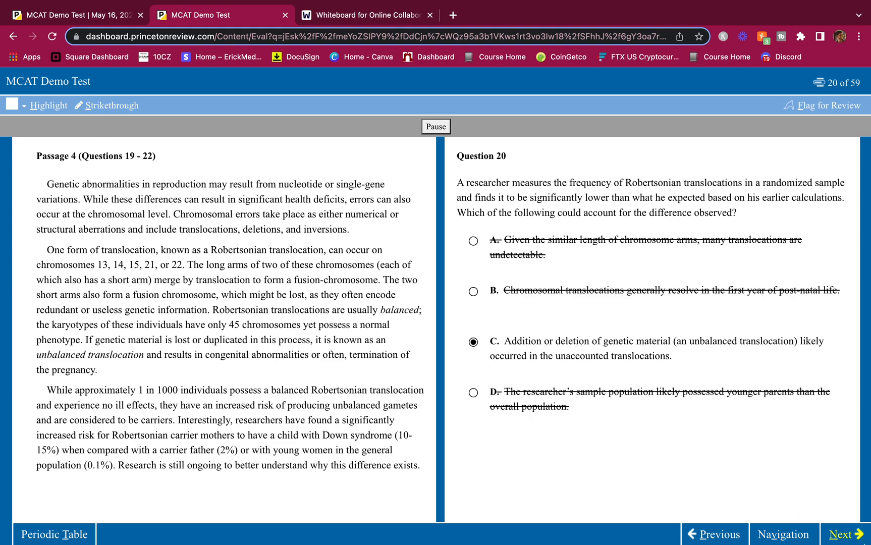
{"action": "left_click", "coordinate": [831, 529]}
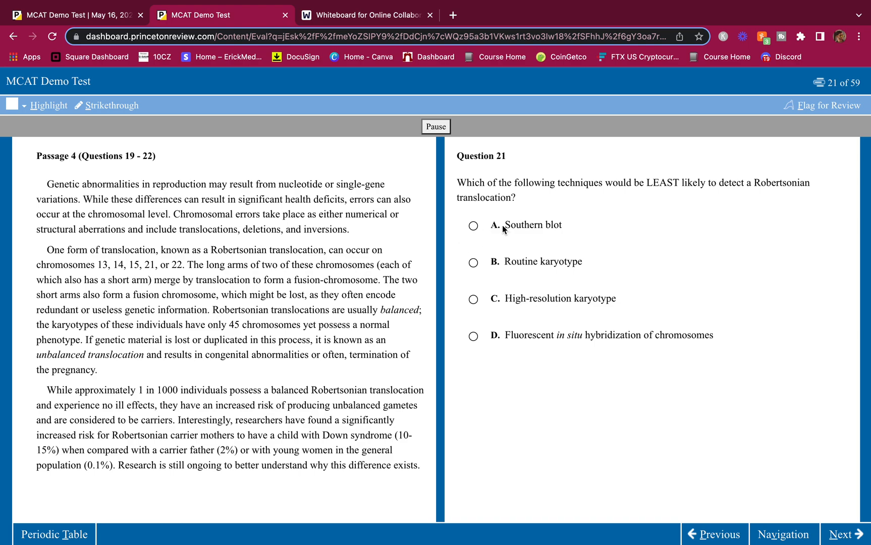
{"action": "left_click", "coordinate": [544, 227]}
- Keep Southern blot for question 21 and advance to question 22
{"action": "left_click", "coordinate": [846, 534]}
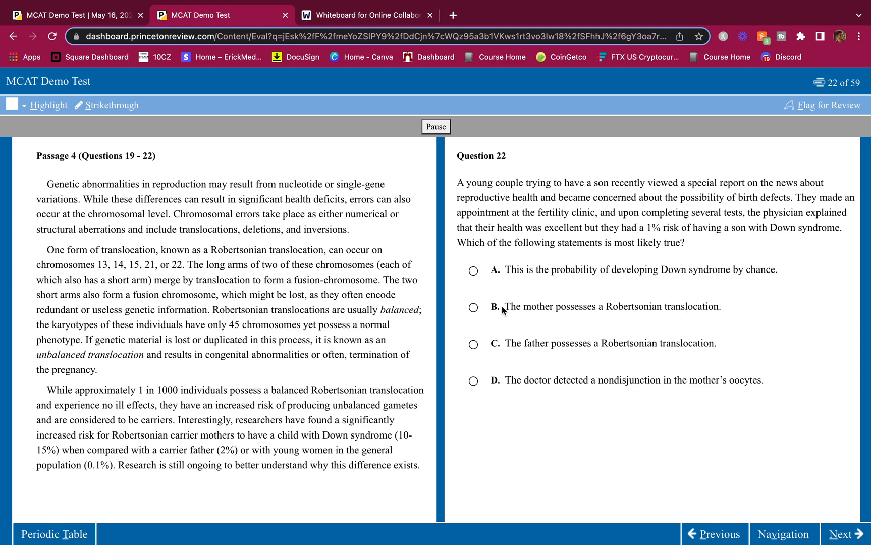
- Strike through choice A of question 22
{"action": "left_click_drag", "start_coordinate": [508, 271], "coordinate": [781, 273]}
{"action": "left_click", "coordinate": [776, 272]}
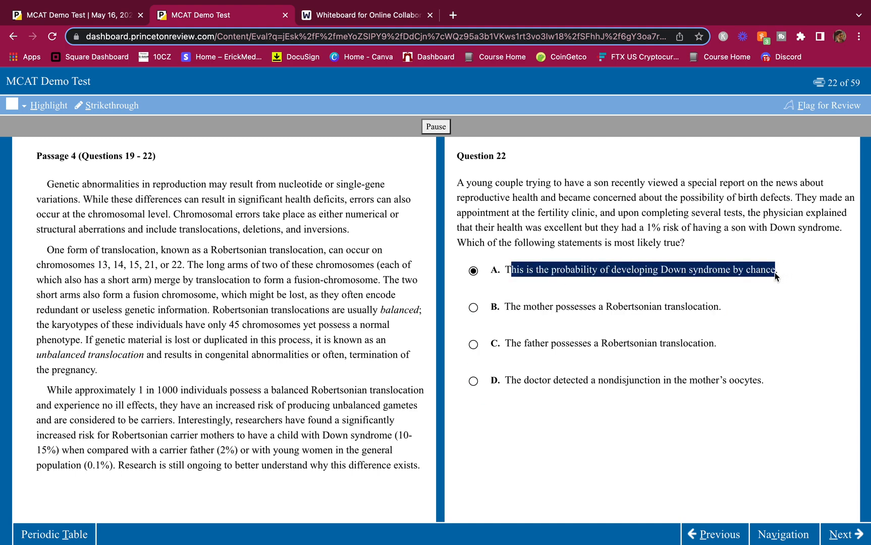
{"action": "left_click", "coordinate": [112, 105]}
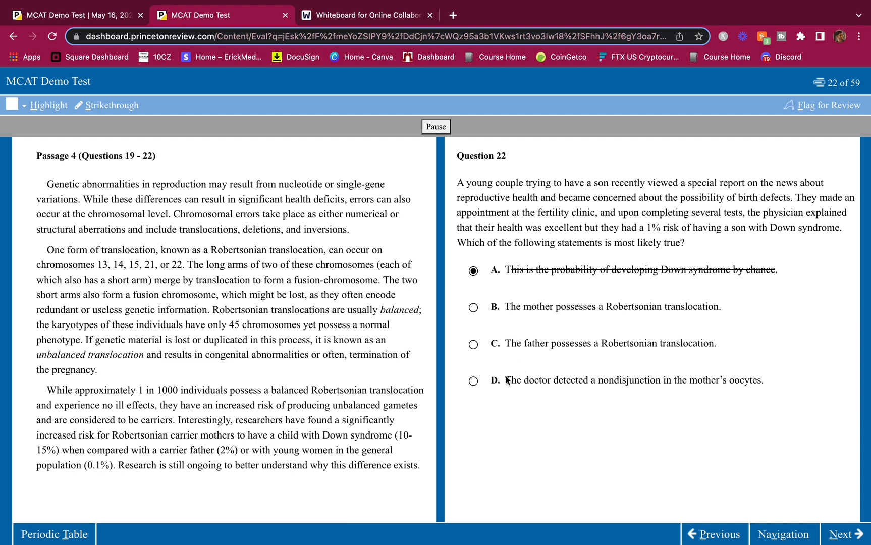
- Strike through choice D of question 22 and highlight the 'having a son' phrase
{"action": "left_click_drag", "start_coordinate": [516, 379], "coordinate": [696, 381]}
{"action": "left_click", "coordinate": [545, 376]}
{"action": "left_click_drag", "start_coordinate": [504, 382], "coordinate": [739, 384]}
{"action": "left_click", "coordinate": [133, 109]}
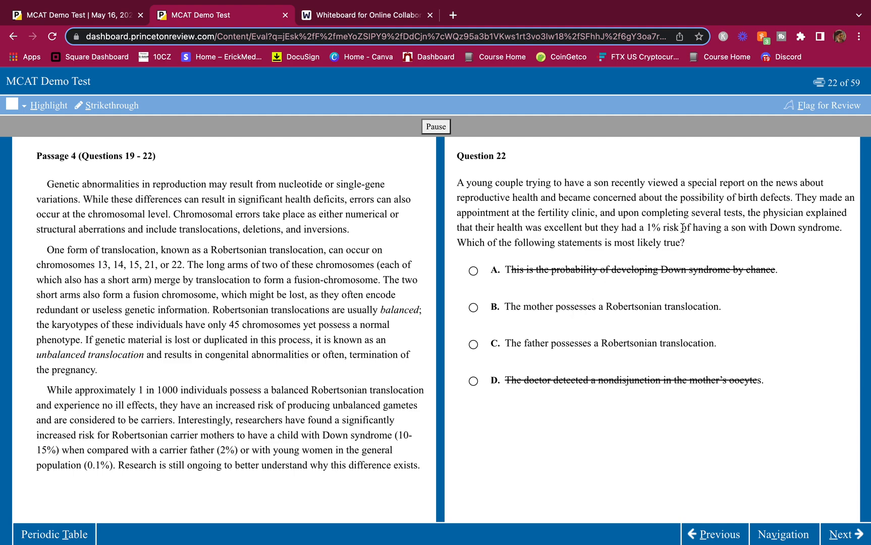
{"action": "left_click_drag", "start_coordinate": [682, 228], "coordinate": [747, 227]}
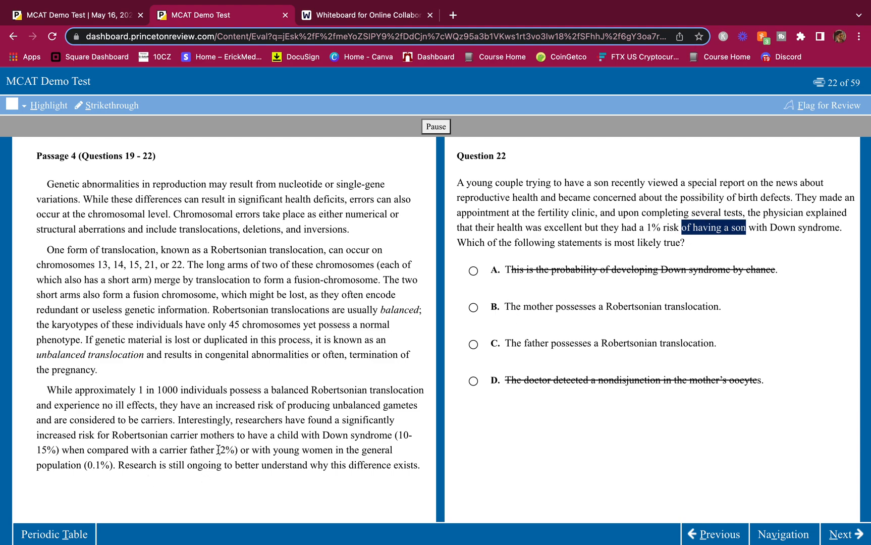
- Mark the carrier father's 2% figure, finish past question 22 and bring up the score report
{"action": "left_click_drag", "start_coordinate": [236, 449], "coordinate": [202, 451]}
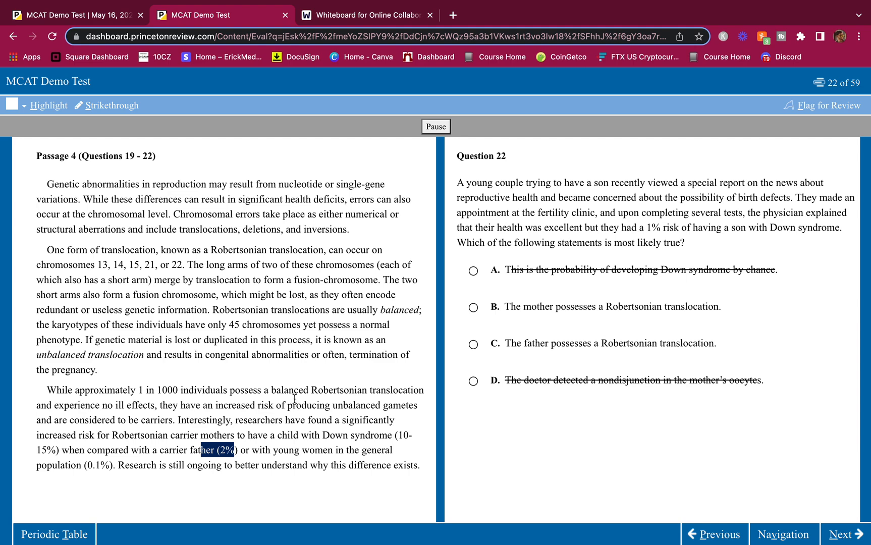
{"action": "left_click", "coordinate": [627, 222]}
{"action": "left_click", "coordinate": [843, 533]}
{"action": "left_click", "coordinate": [118, 20]}
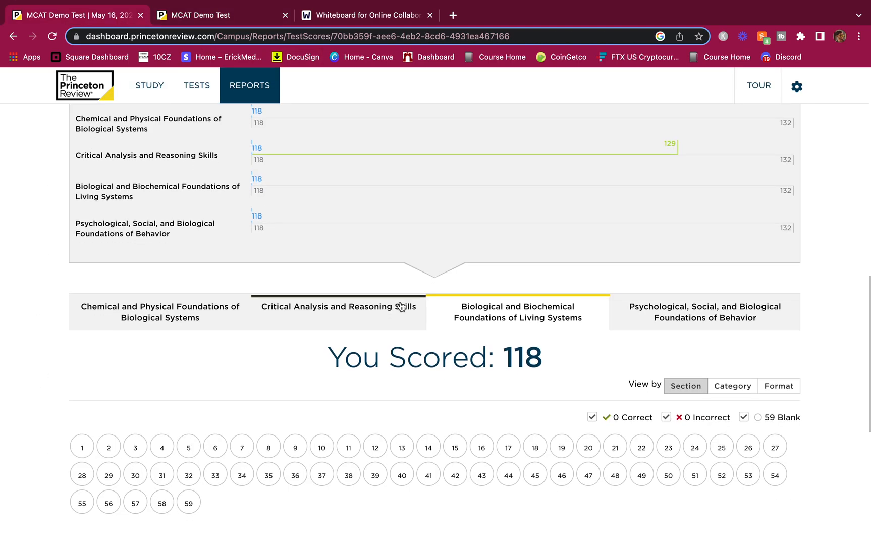
{"action": "scroll", "coordinate": [150, 68], "scroll_direction": "down", "scroll_amount": 2}
- Step back to question 22 in the test, then return to the score report
{"action": "left_click", "coordinate": [201, 15]}
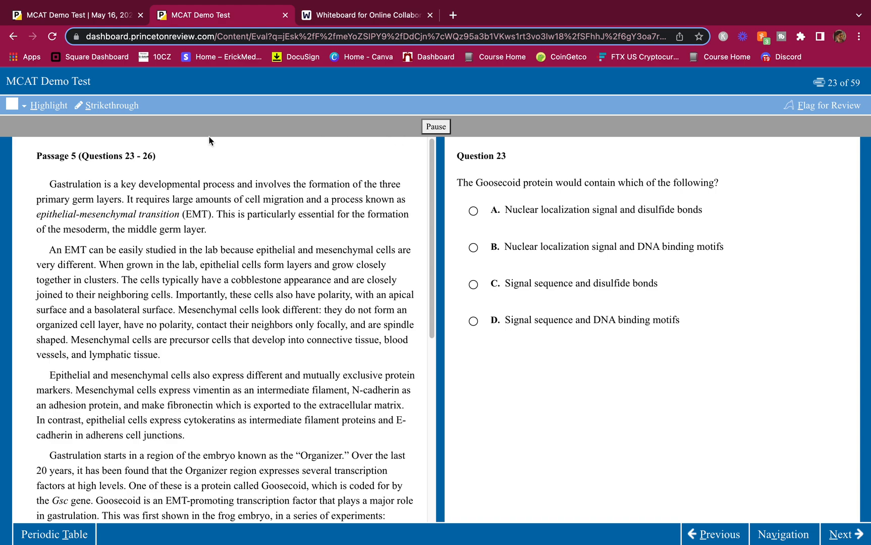
{"action": "left_click", "coordinate": [714, 534]}
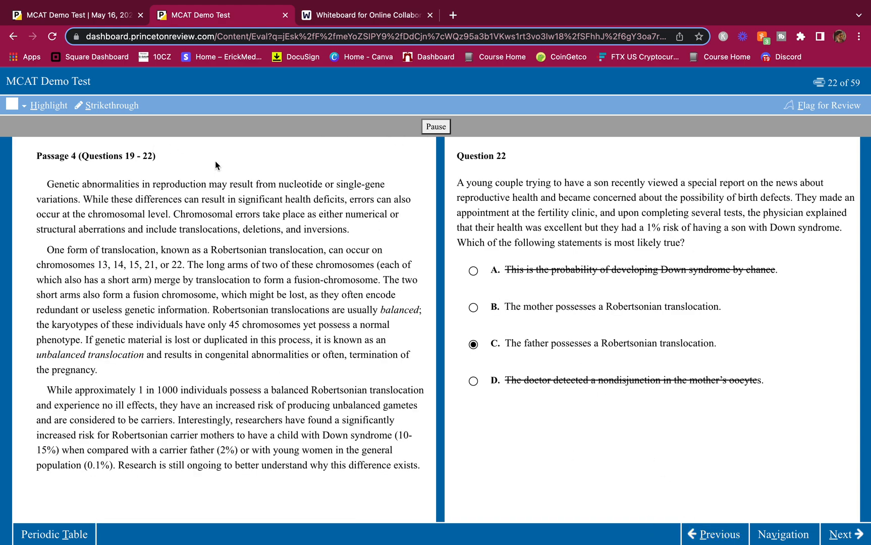
{"action": "left_click", "coordinate": [83, 16]}
- Review the correct answers for questions 19, 20 and 21 in the score report
{"action": "left_click", "coordinate": [561, 356]}
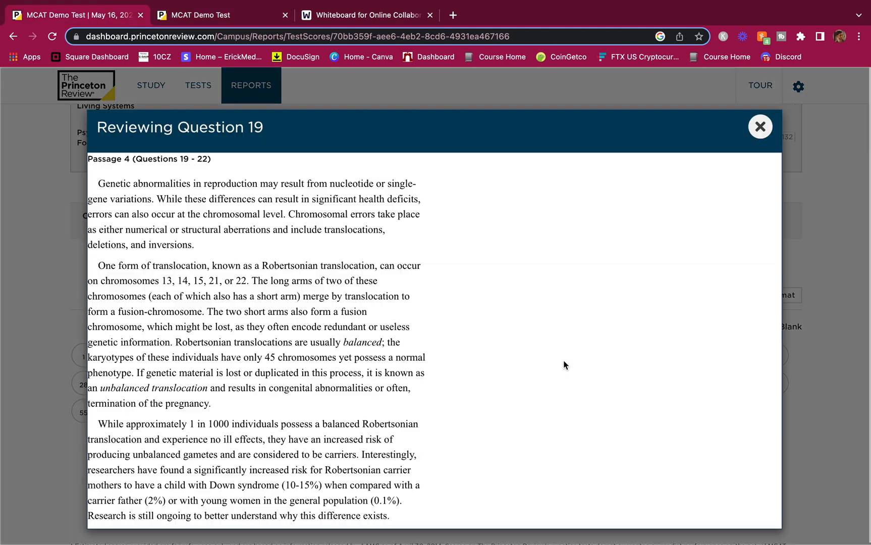
{"action": "left_click", "coordinate": [760, 126]}
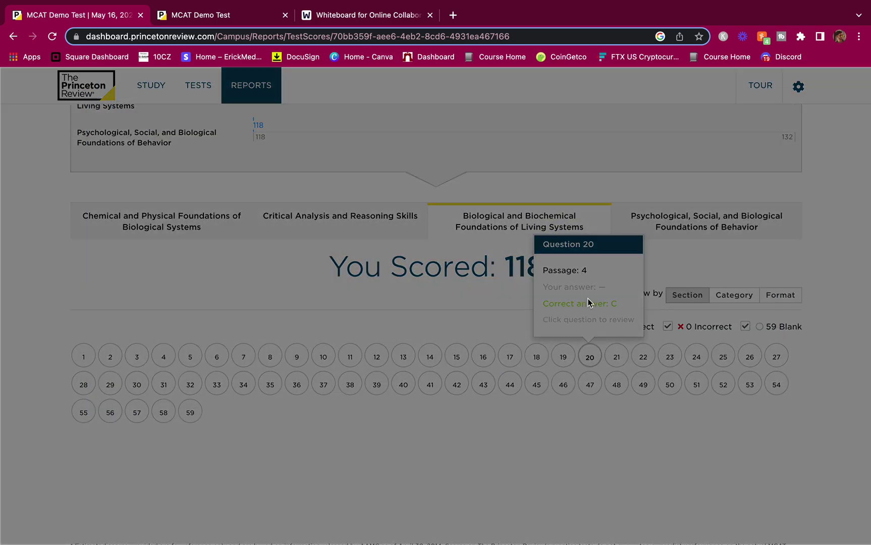
{"action": "left_click", "coordinate": [588, 356]}
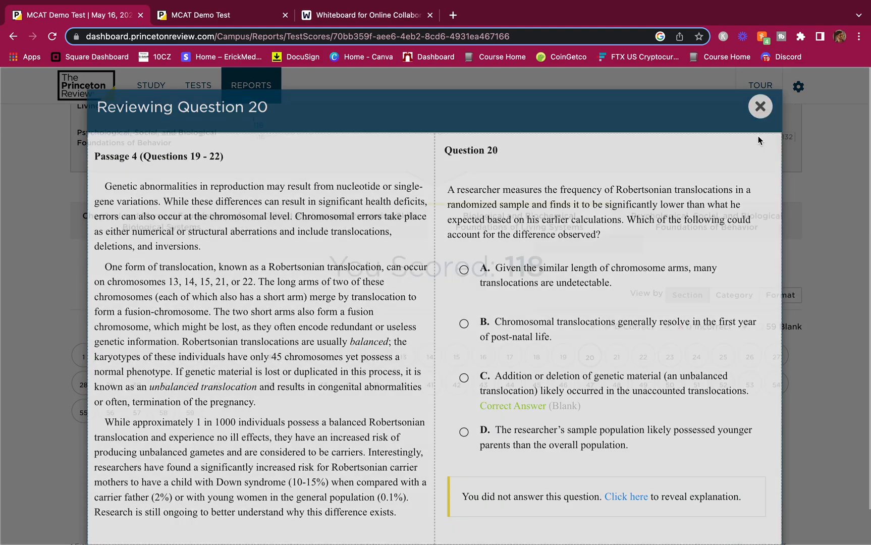
{"action": "left_click", "coordinate": [760, 126]}
{"action": "left_click", "coordinate": [614, 356]}
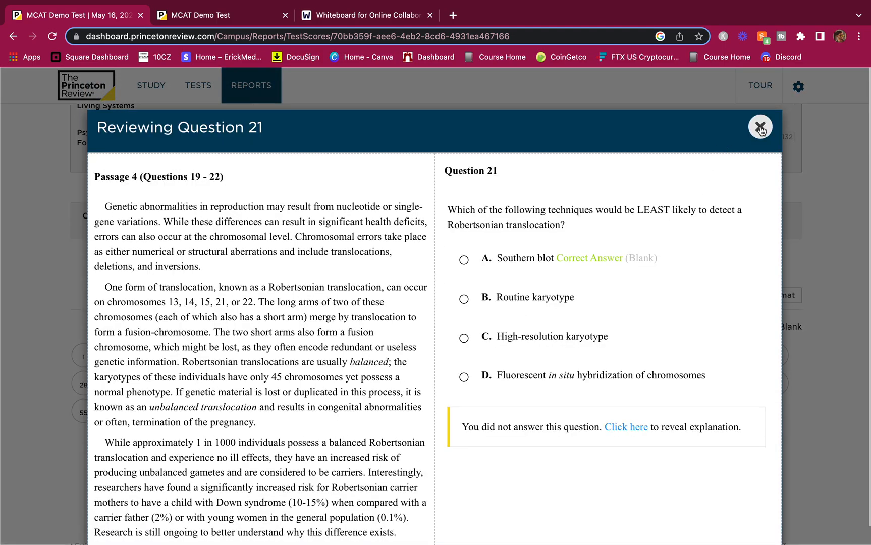
{"action": "left_click", "coordinate": [759, 126]}
- Reveal question 22's explanation confirming C, then return to the test at question 22
{"action": "left_click", "coordinate": [641, 357]}
{"action": "scroll", "coordinate": [645, 360], "scroll_direction": "down", "scroll_amount": 2}
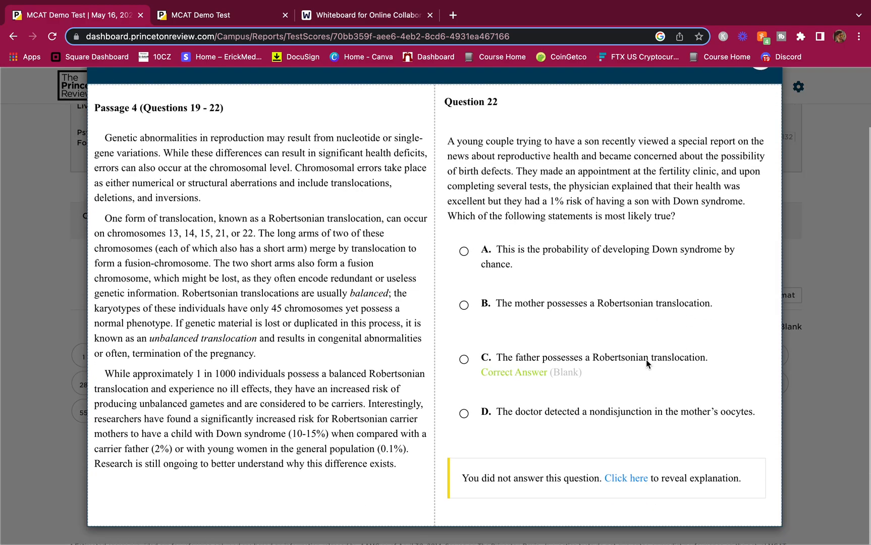
{"action": "left_click", "coordinate": [625, 478]}
{"action": "scroll", "coordinate": [629, 395], "scroll_direction": "down", "scroll_amount": 5}
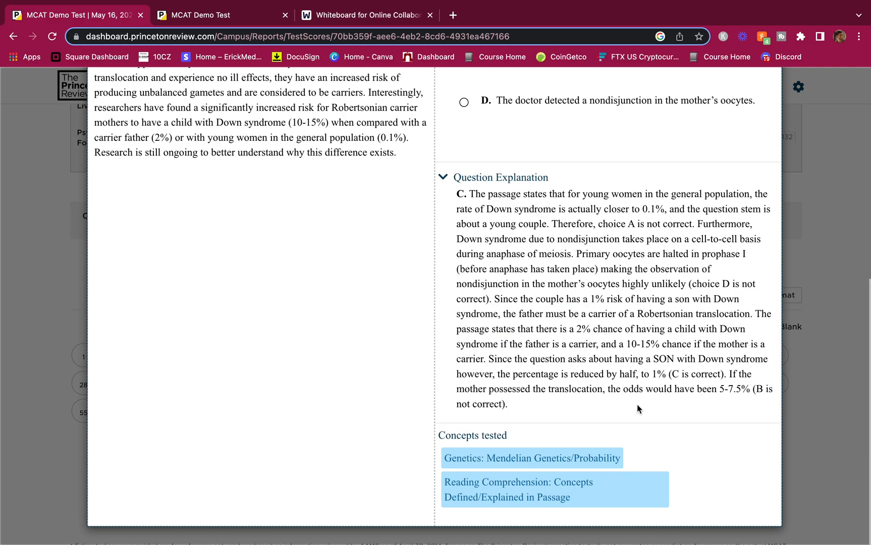
{"action": "scroll", "coordinate": [637, 401], "scroll_direction": "up", "scroll_amount": 8}
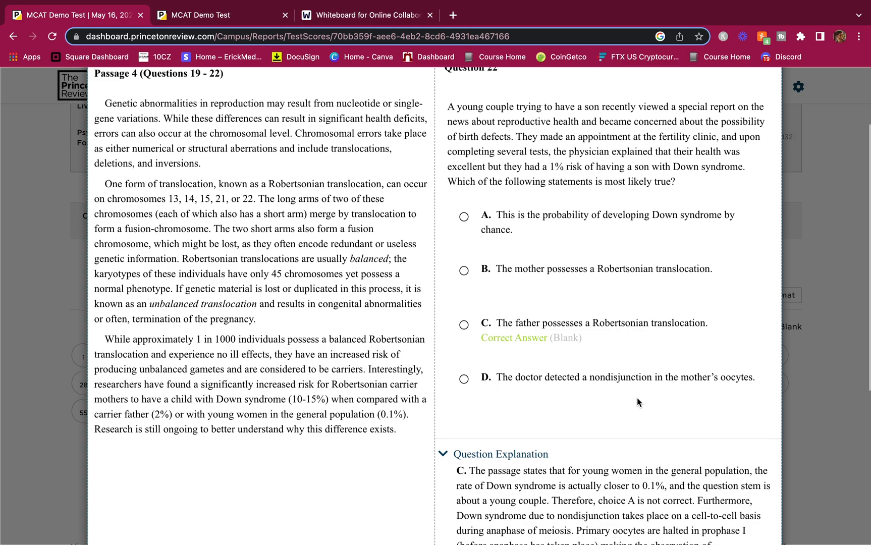
{"action": "left_click", "coordinate": [759, 127]}
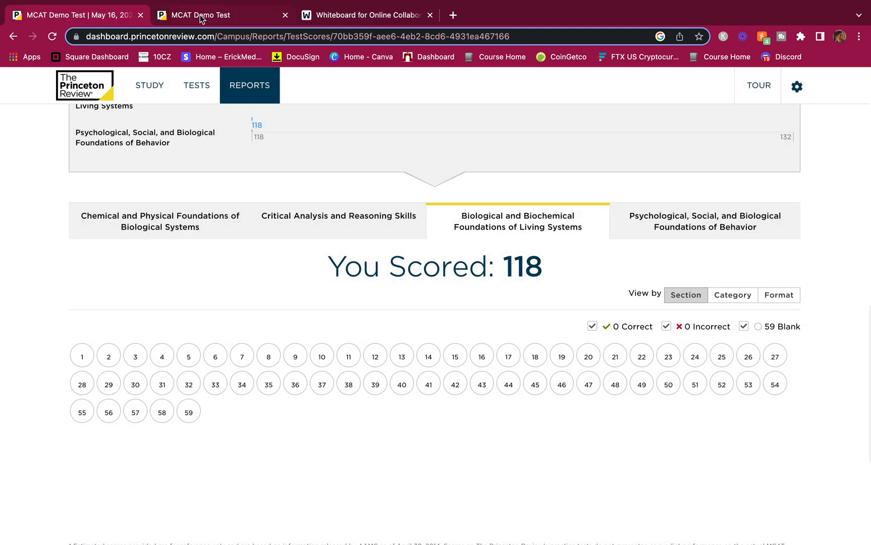
{"action": "left_click", "coordinate": [200, 15]}
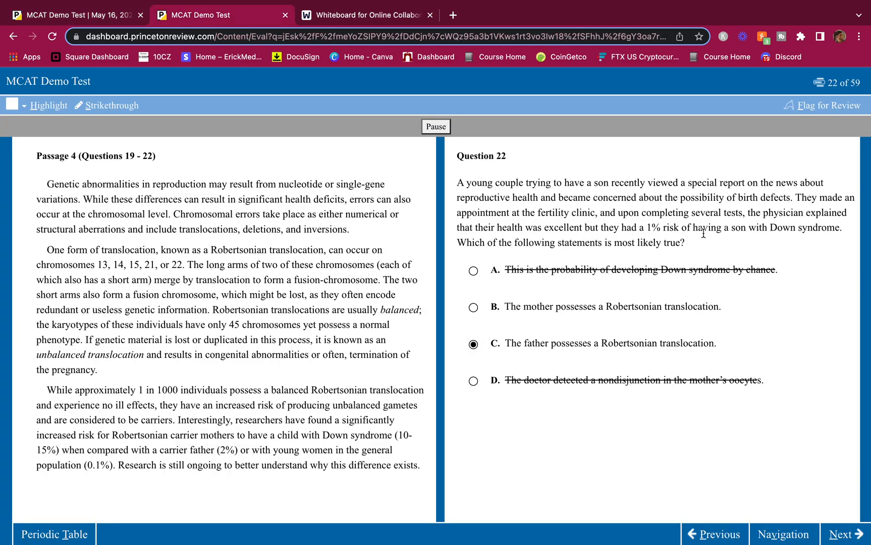
{"action": "left_click", "coordinate": [713, 533]}
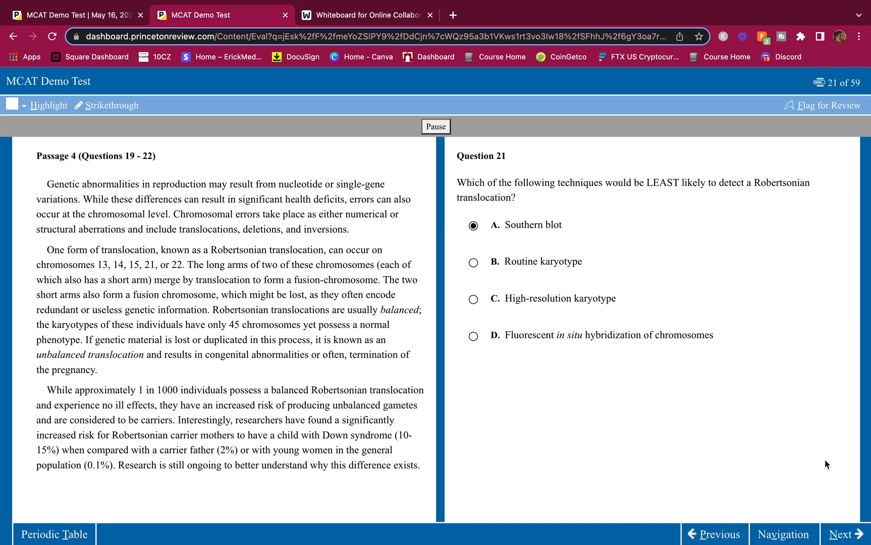
{"action": "left_click", "coordinate": [842, 534]}
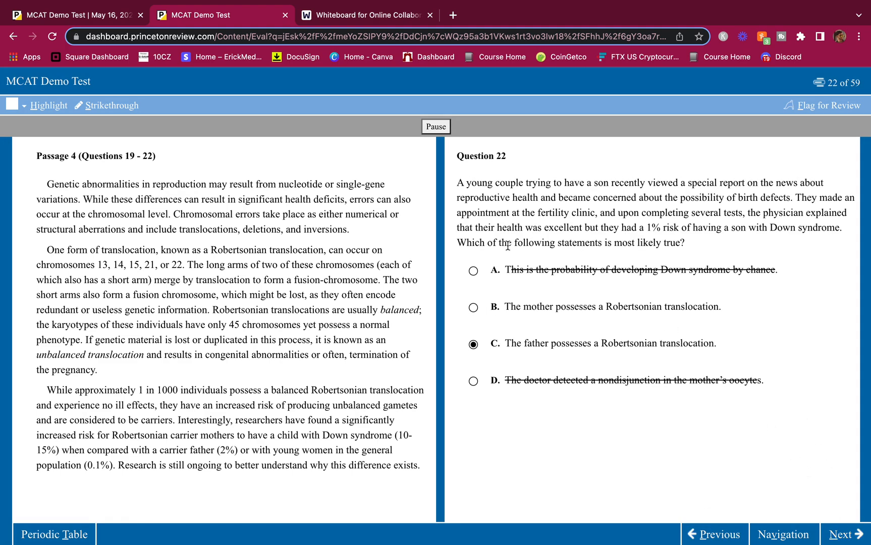